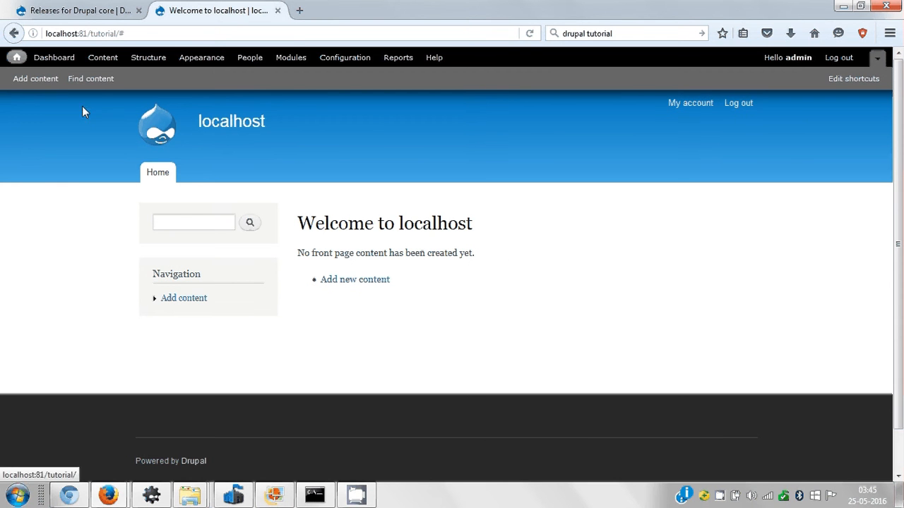
- Start a new Basic page from the content administration and title it "About us"
left_click(97, 64)
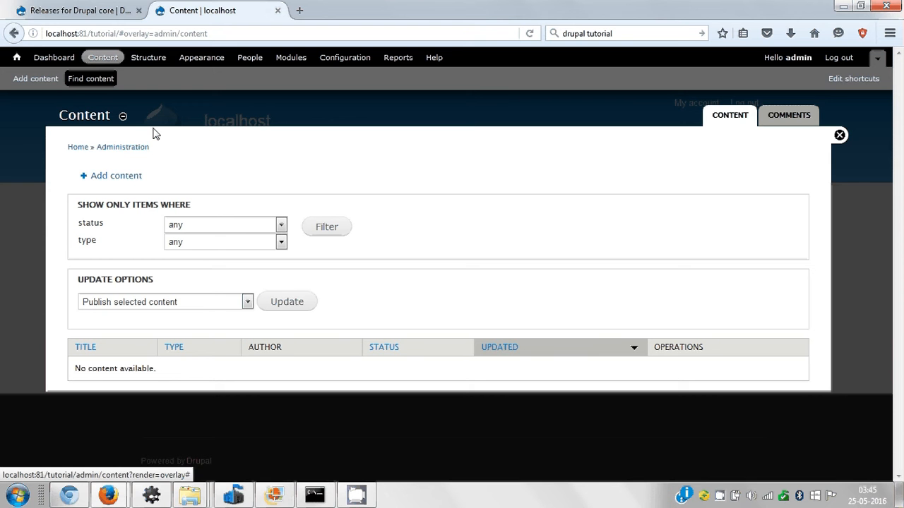
left_click(116, 176)
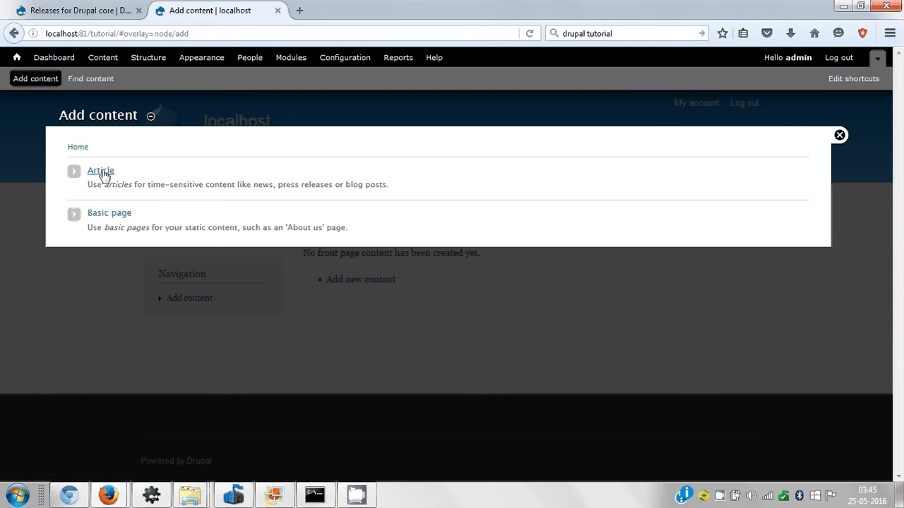
left_click(111, 216)
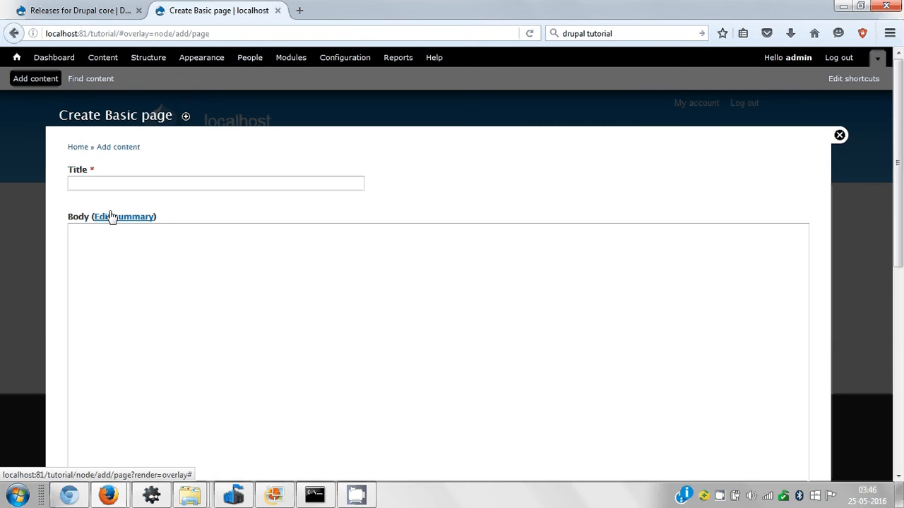
left_click(96, 181)
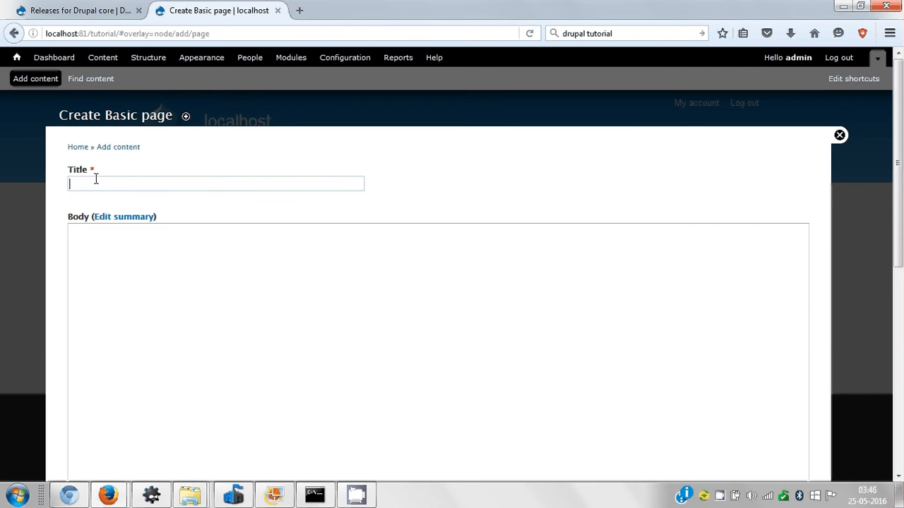
type("A")
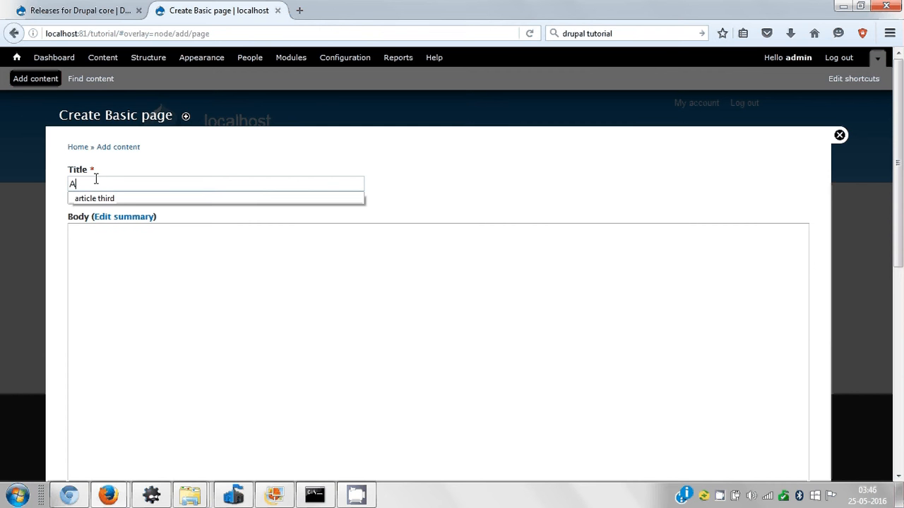
type("bout us")
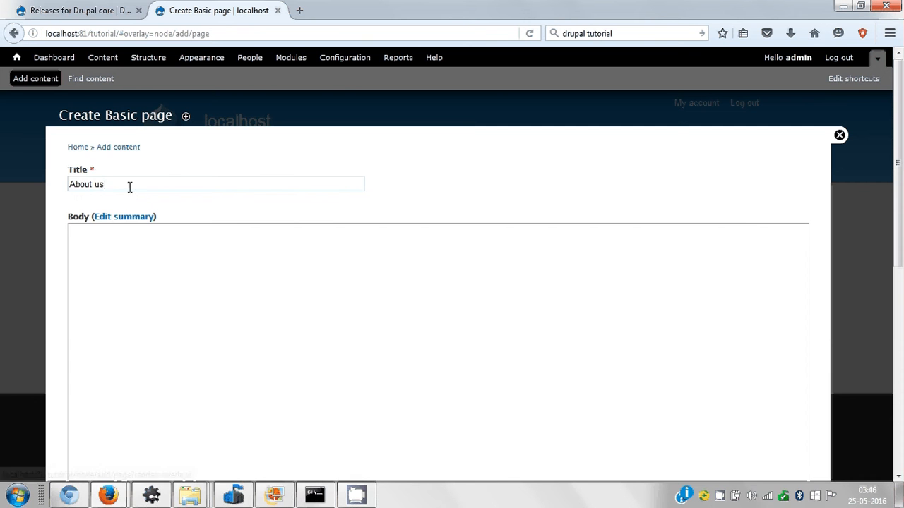
- Copy the page title and fill the body with about seven lines of repeated "About us" text
key("ctrl+a")
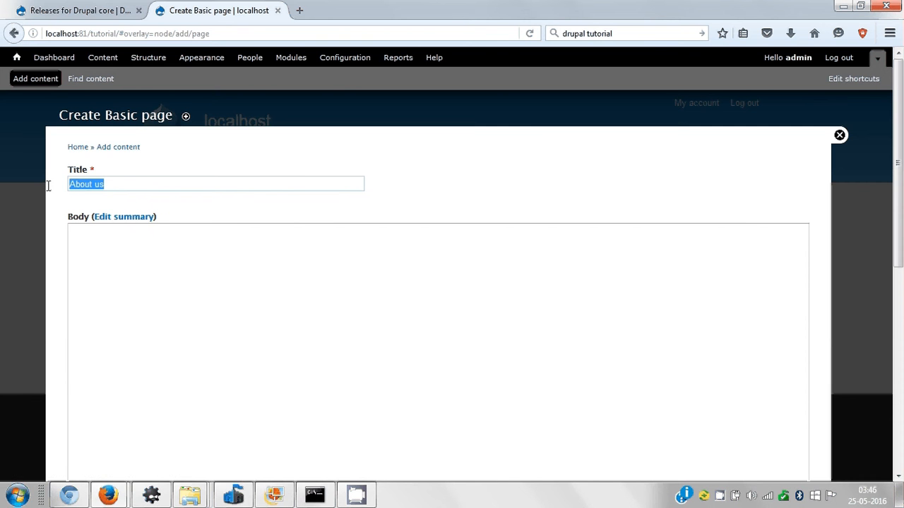
scroll(529, 233, "down", 2)
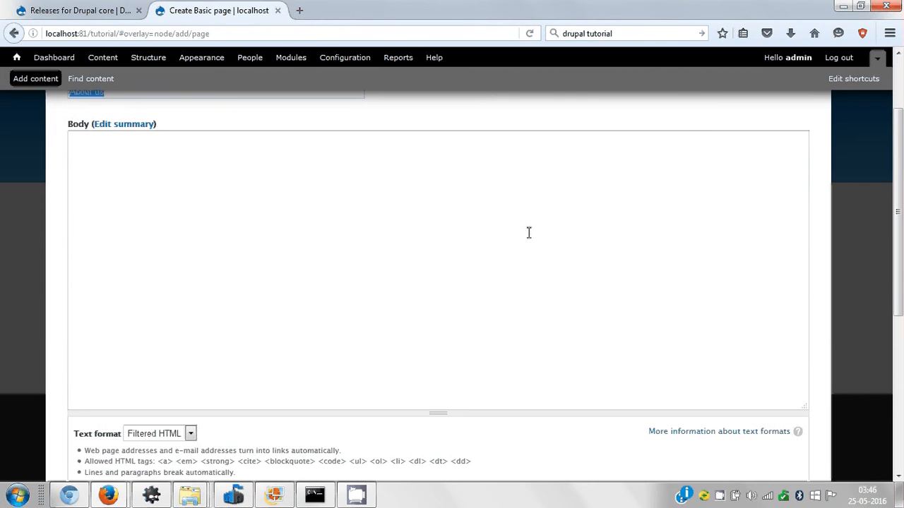
left_click(416, 196)
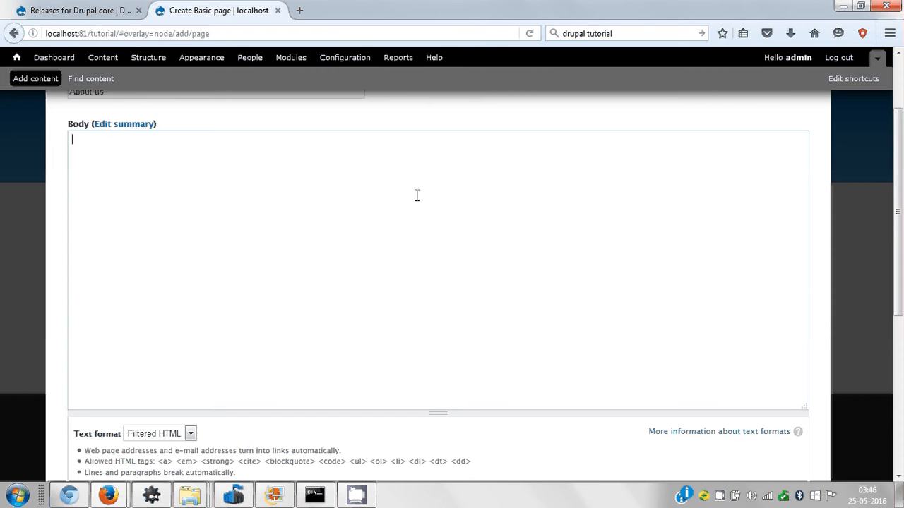
key("ctrl+v")
type("About usAbout usAbout usAbout usAbout usAbout usAbout usAbout usAbout usAbout usAbout usAbout usAbout usAbout usAbout usAbout usAbout usAbout usAbout usAbout usAbout usAbout usAbout usAbout usAbout usAbout usAbout usAbout usAbout usAbout usAbout usAbout usAbout usAbout usAbout usAbout usAbout usAbout usAbout usAbout usAbout usAbout usAbout usAbout usAbout usAbout usAbout usAbout usAbout usAbout usAbout usAbout usAbout usAbout usAbout usAbout usAbout usAbout usAbout usAbout usAbout usAbout us")
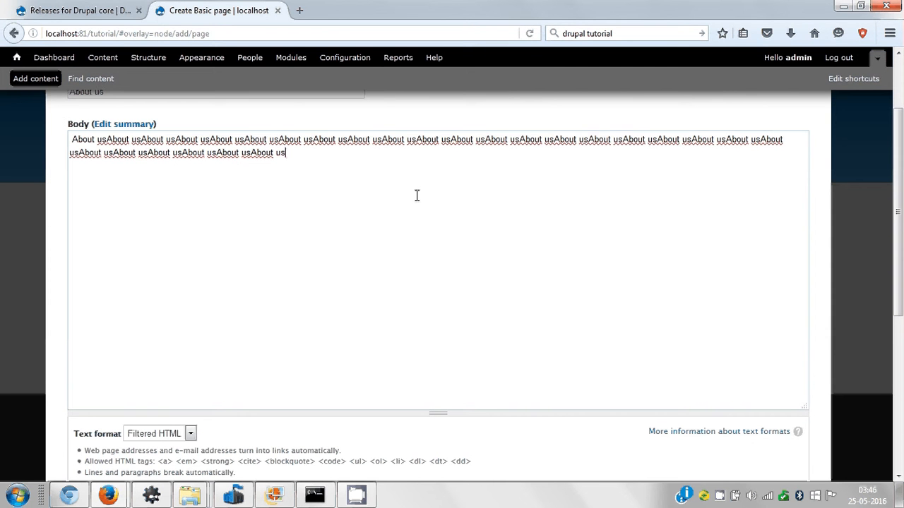
type("About usAbout usAbout usAbout usAbout usAbout usAbout usAbout usAbout usAbout usAbout usAbout usAbout usAbout usAbout usAbout usAbout usAbout usAbout usAbout usAbout usAbout usAbout usAbout usAbout usAbout usAbout usAbout usAbout usAbout usAbout usAbout usAbout usAbout usAbout usAbout usAbout usAbout usAbout usAbout usAbout usAbout usAbout usAbout usAbout usAbout usAbout usAbout usAbout usAbout usAbout usAbout usAbout usAbout usAbout usAbout usAbout usAbout usAbout usAbout usAbout us")
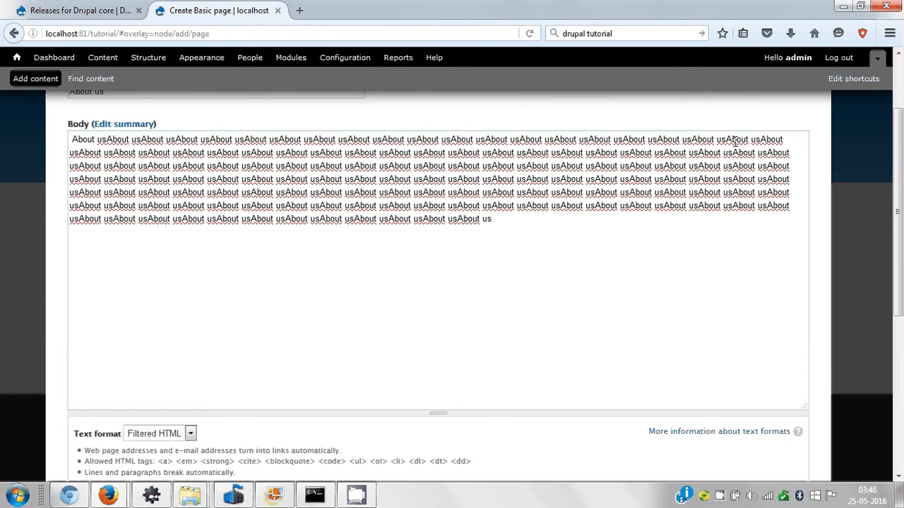
- Examine the text formats available for the page body, leaving Filtered HTML selected
left_click_drag(900, 142, 901, 163)
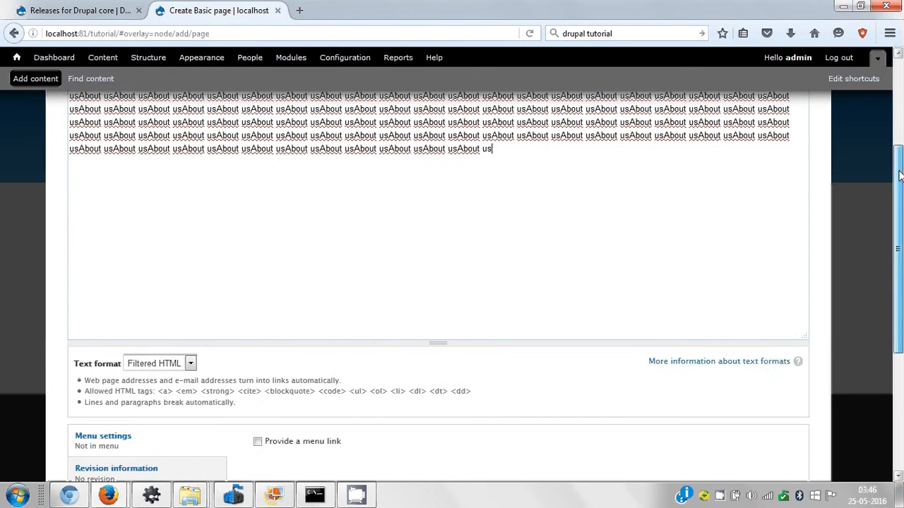
left_click(191, 364)
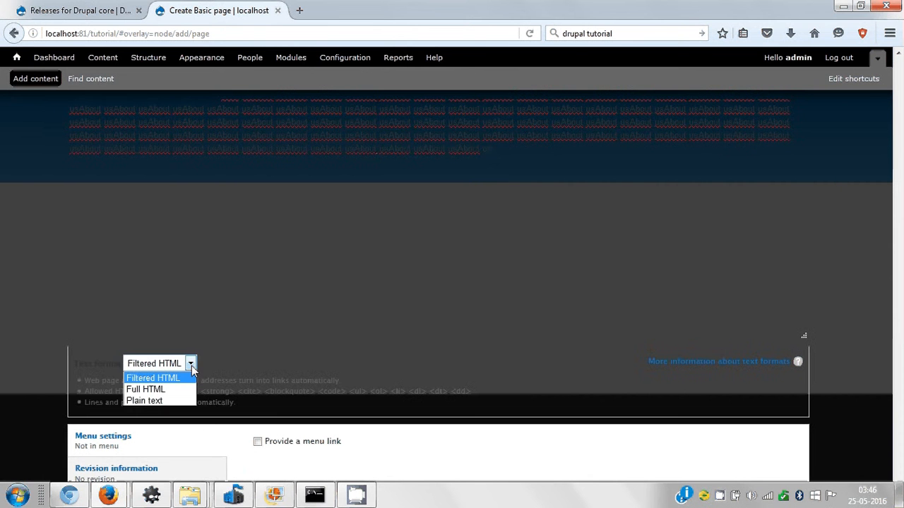
left_click(45, 308)
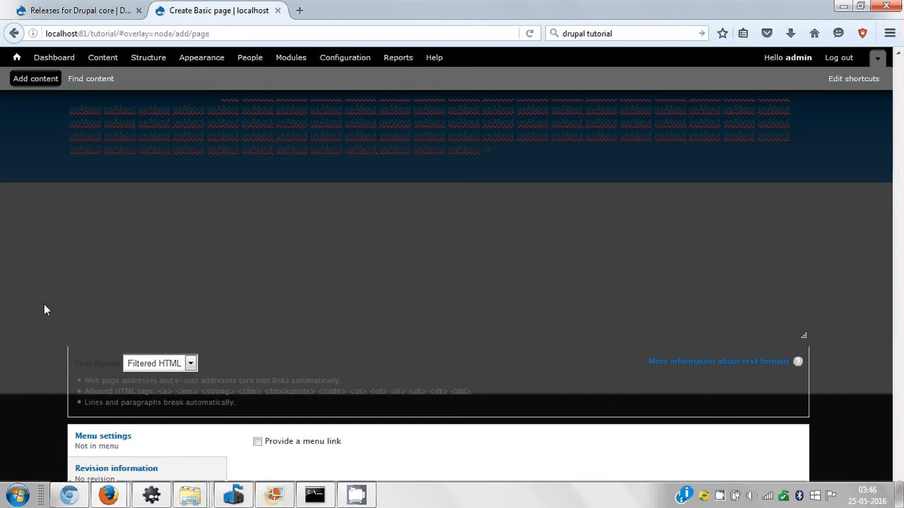
left_click(189, 364)
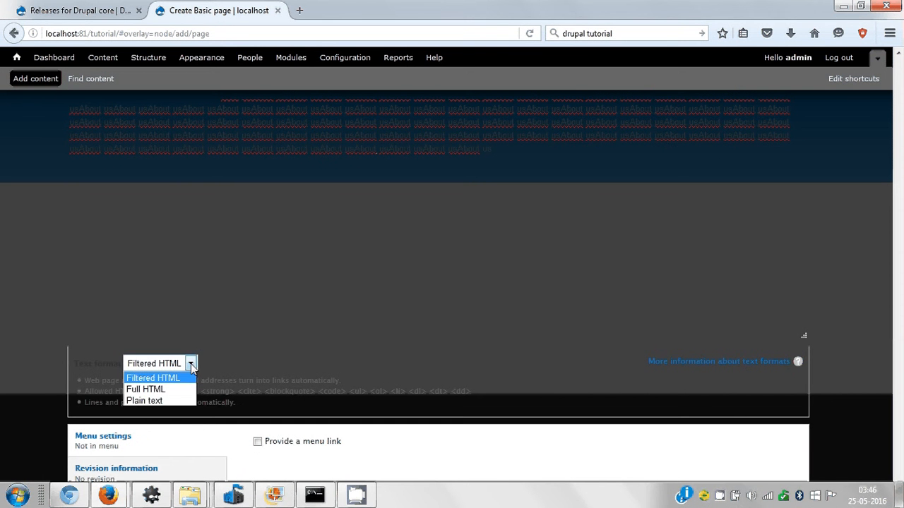
left_click(817, 426)
left_click_drag(898, 272, 888, 254)
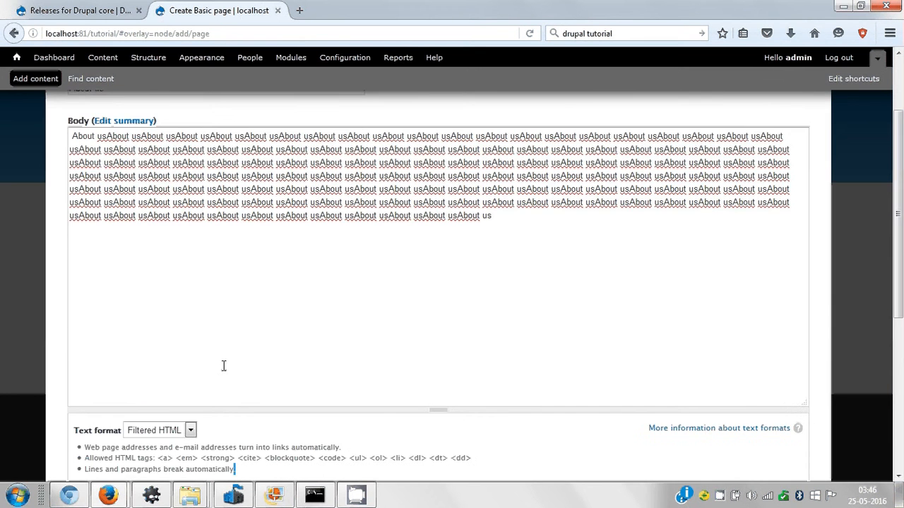
left_click(191, 431)
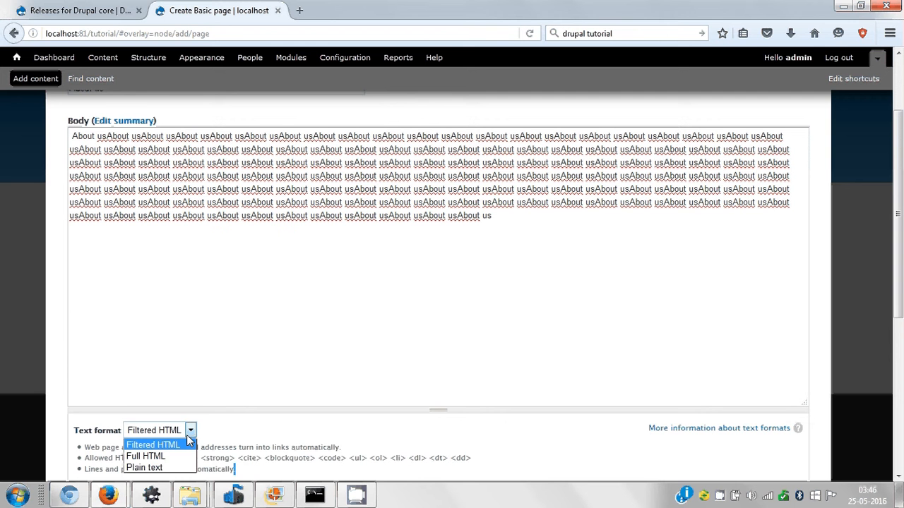
left_click(238, 414)
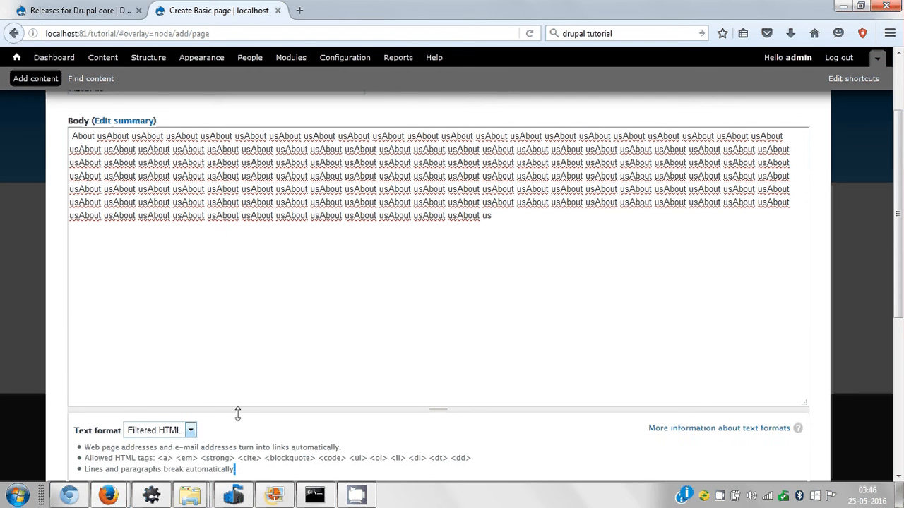
left_click(190, 430)
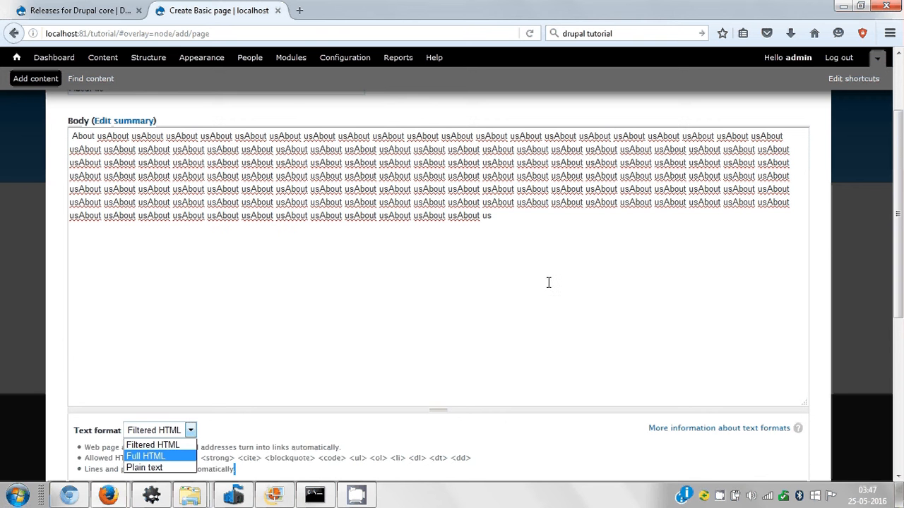
- Save the new Basic page and review its confirmation message and displayed body text
left_click(898, 176)
left_click_drag(898, 177, 899, 332)
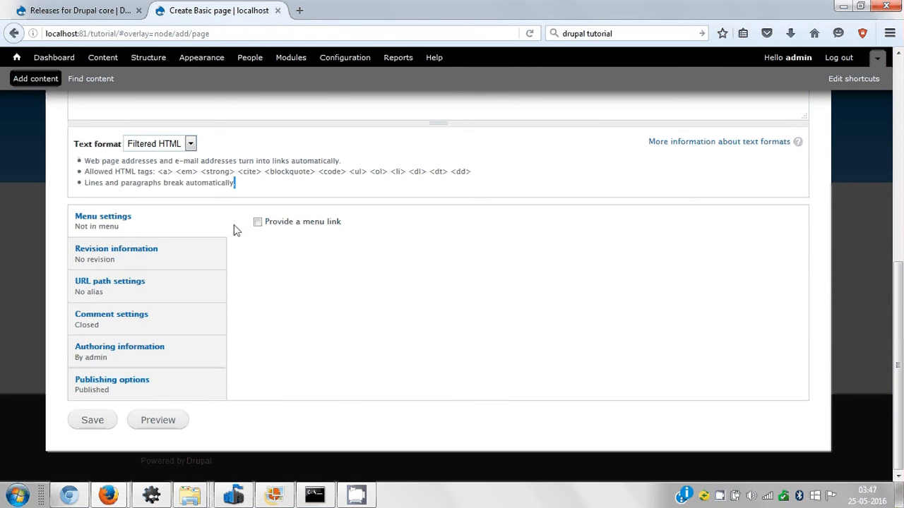
left_click(91, 421)
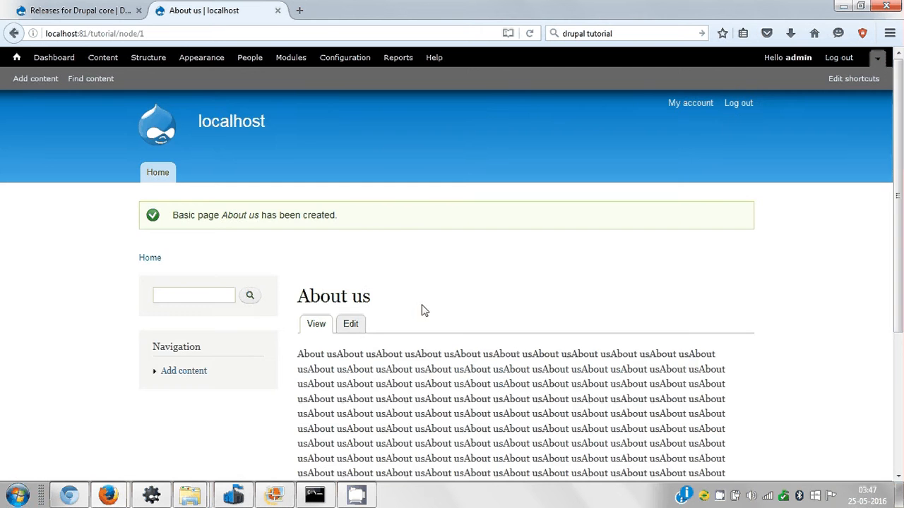
left_click_drag(902, 106, 902, 181)
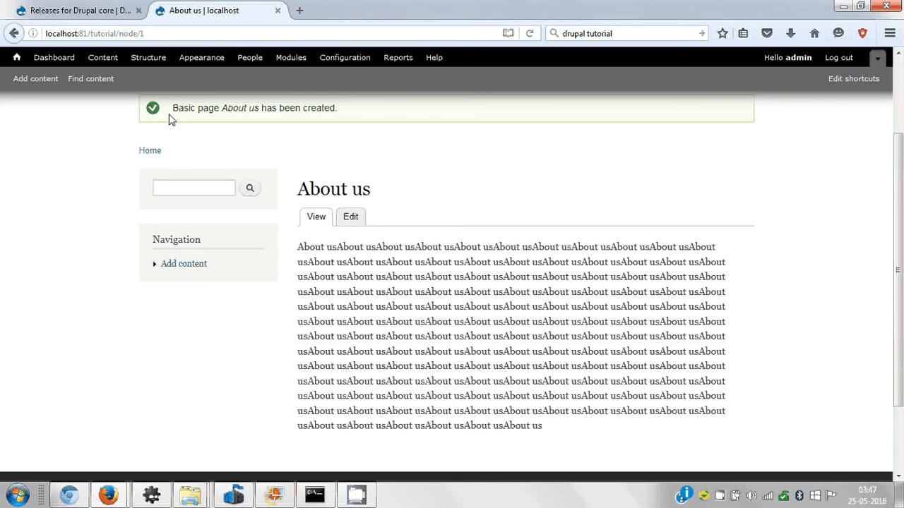
left_click_drag(173, 107, 346, 117)
left_click(414, 214)
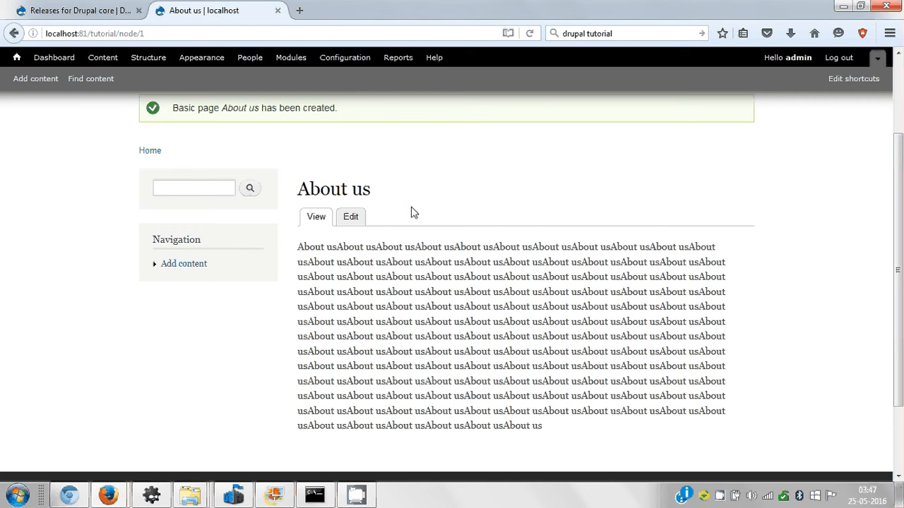
- Edit the About us page to provide a menu link with <Main menu> as its parent item
left_click(350, 219)
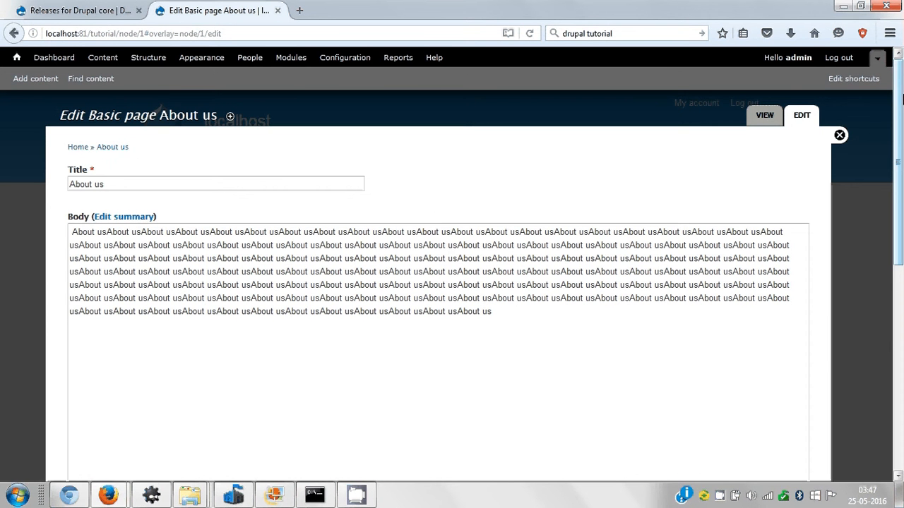
left_click_drag(899, 99, 902, 282)
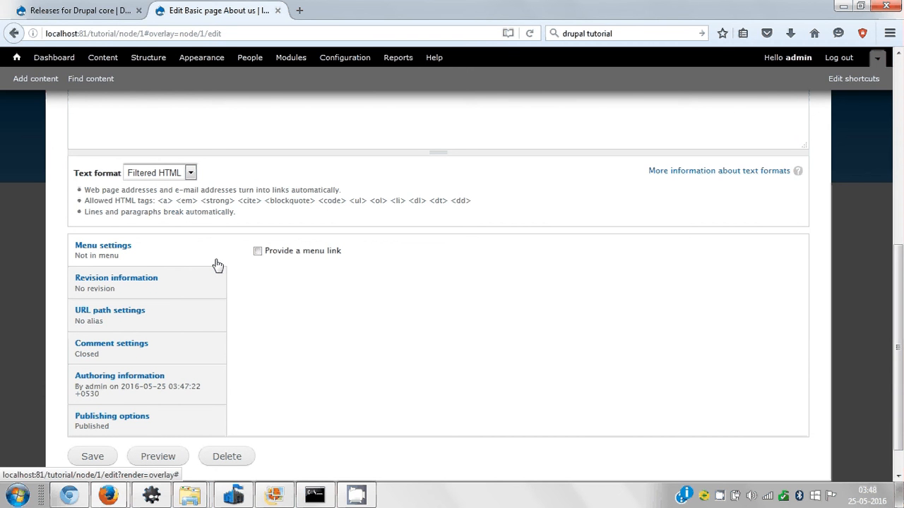
left_click(257, 251)
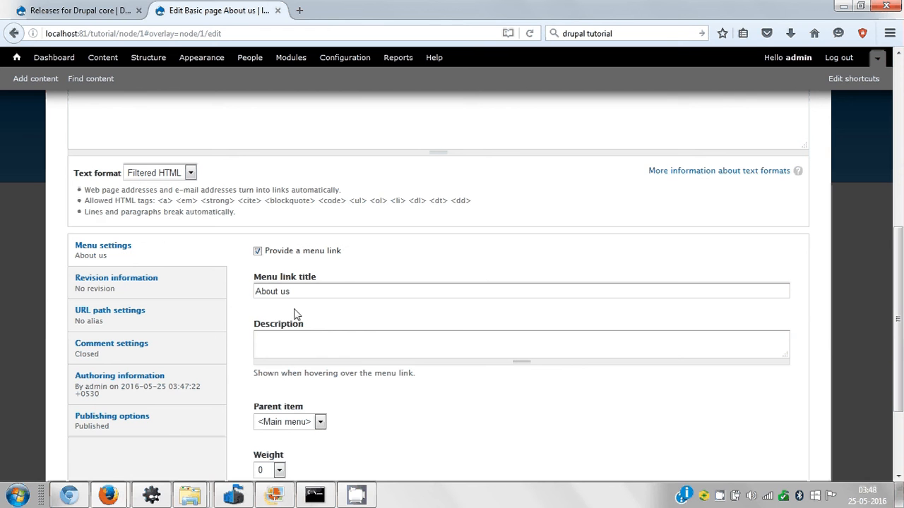
left_click(279, 353)
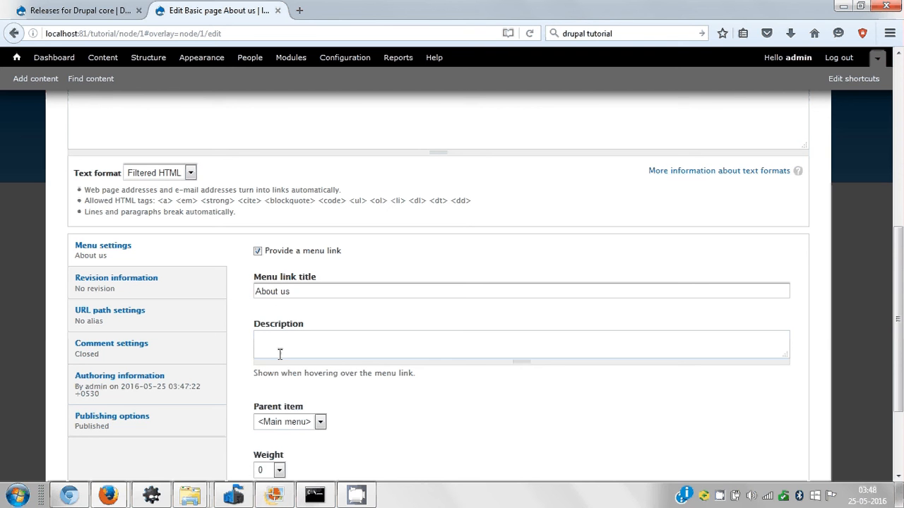
left_click(319, 423)
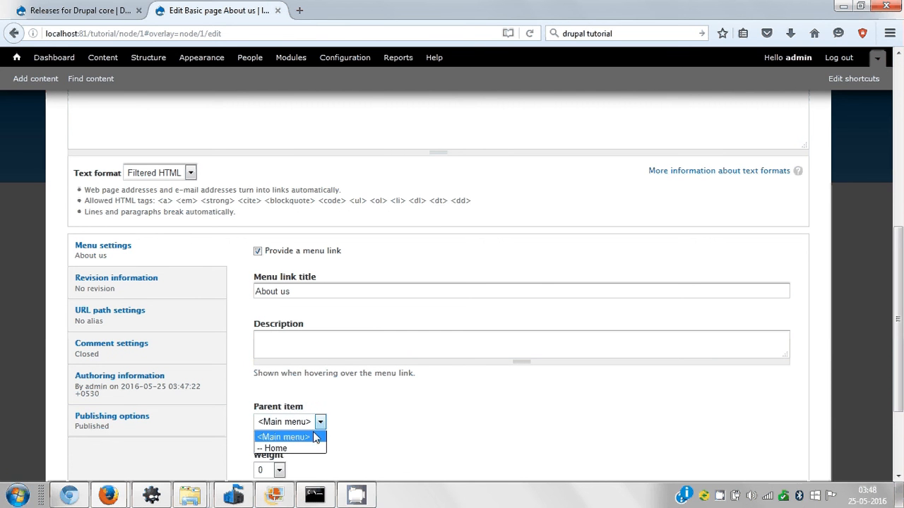
left_click(309, 441)
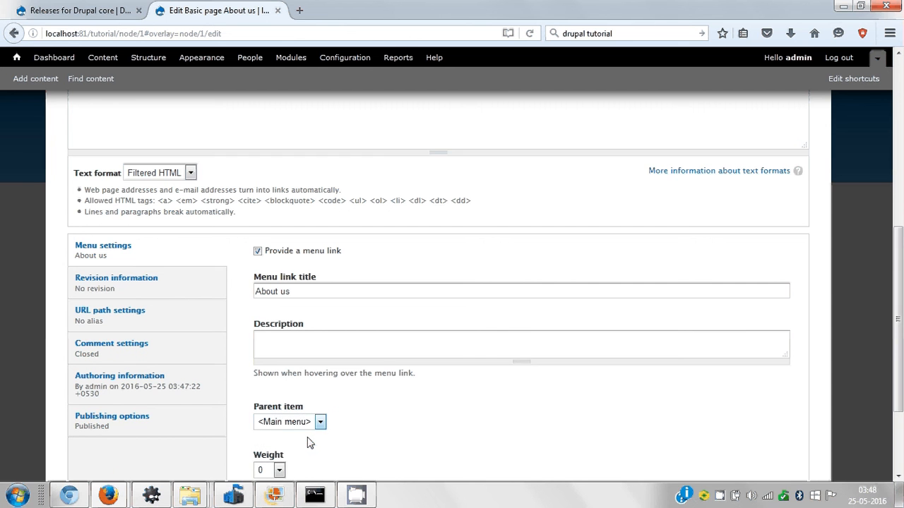
- Check the weight choices for the menu link, keep 0, and save the About us page
scroll(900, 282, "down", 1)
scroll(900, 283, "down", 2)
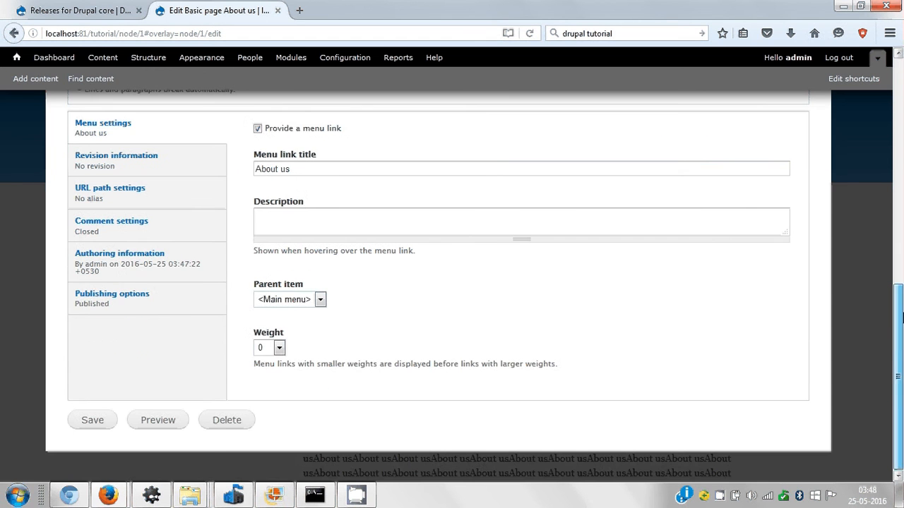
left_click(279, 349)
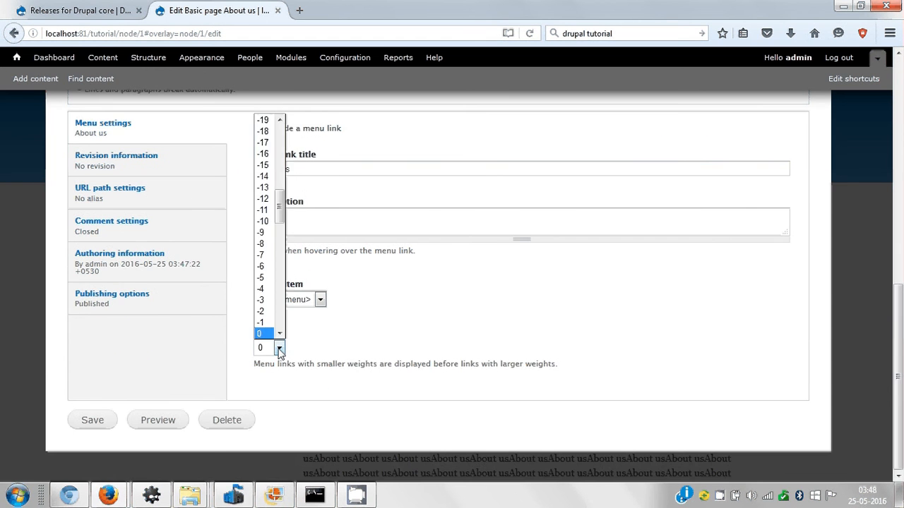
left_click(373, 330)
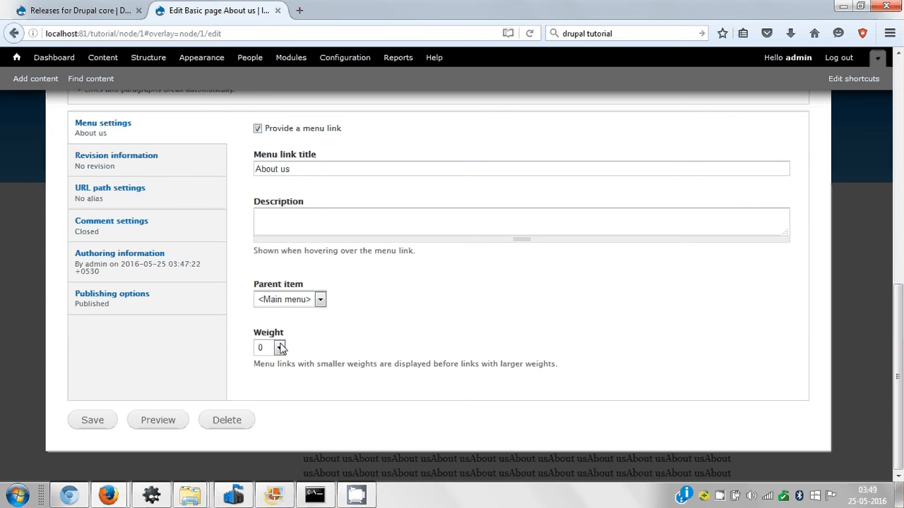
left_click(92, 420)
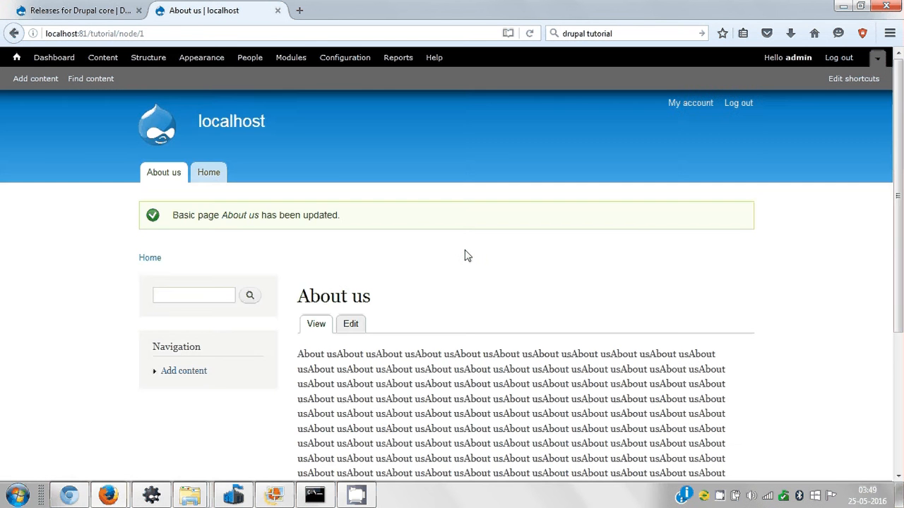
- Test the site's main menu by visiting the Home page and opening the About us link
left_click(205, 176)
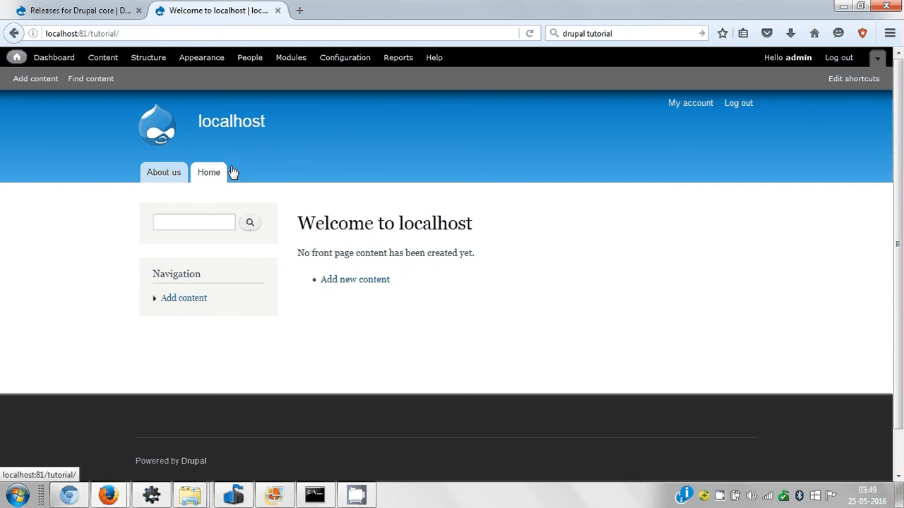
left_click(163, 177)
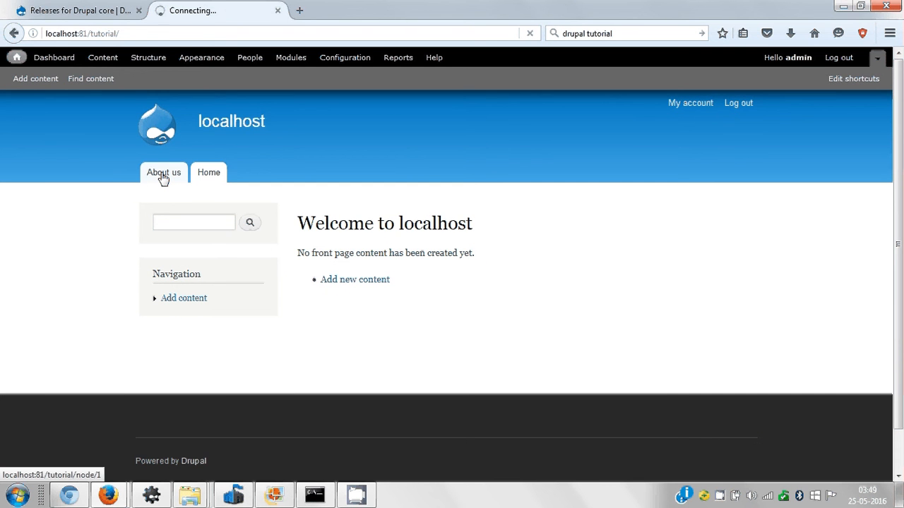
- Set the About us page's menu link weight to 4, save the page, and return to the site's Home page
left_click(353, 271)
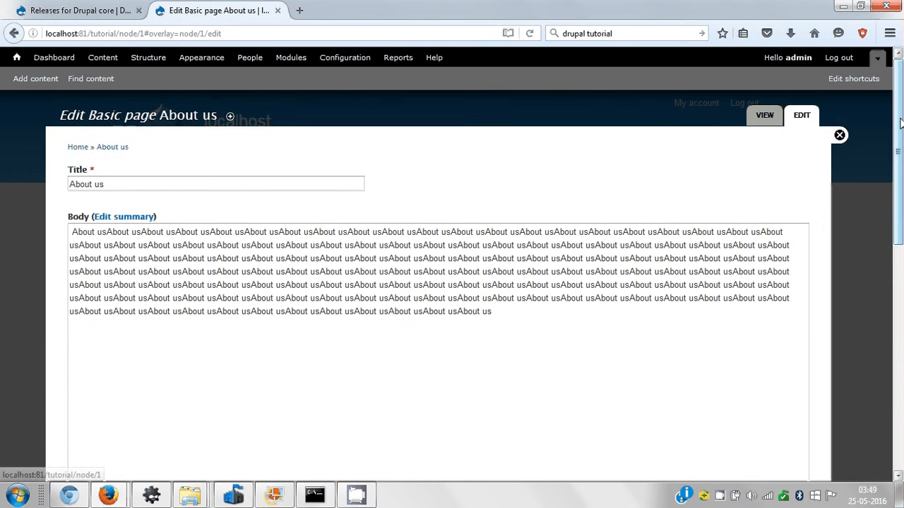
left_click_drag(898, 121, 898, 360)
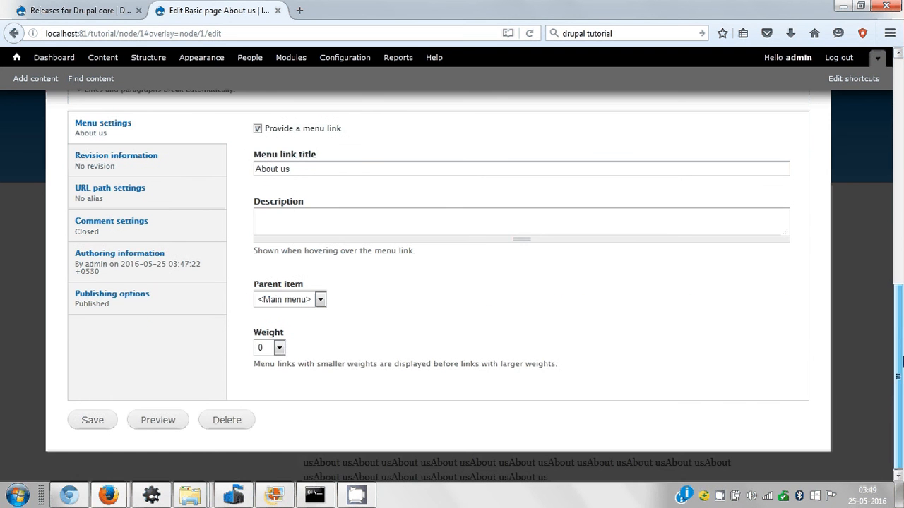
left_click(279, 348)
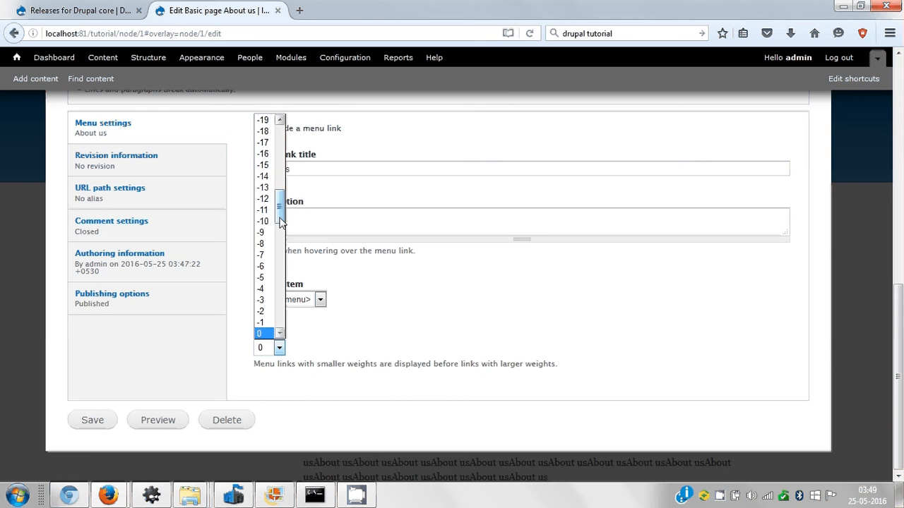
left_click_drag(280, 213, 281, 231)
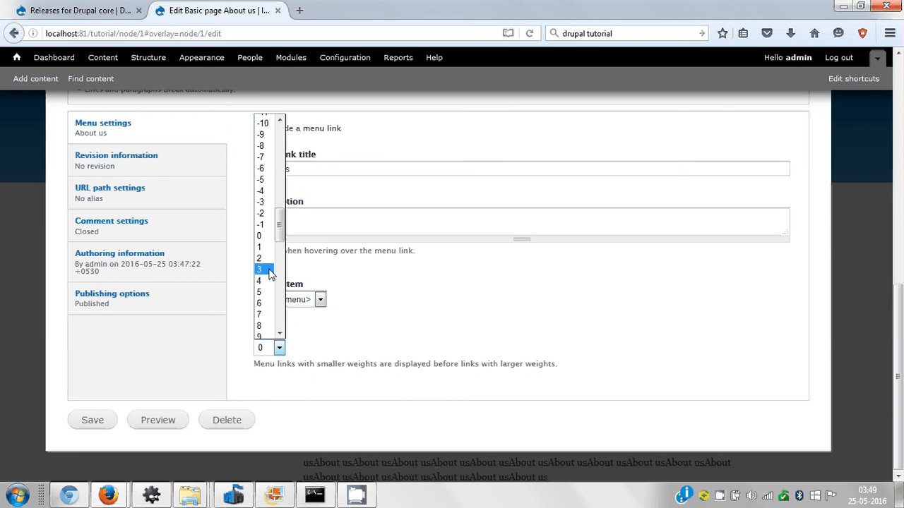
left_click(269, 285)
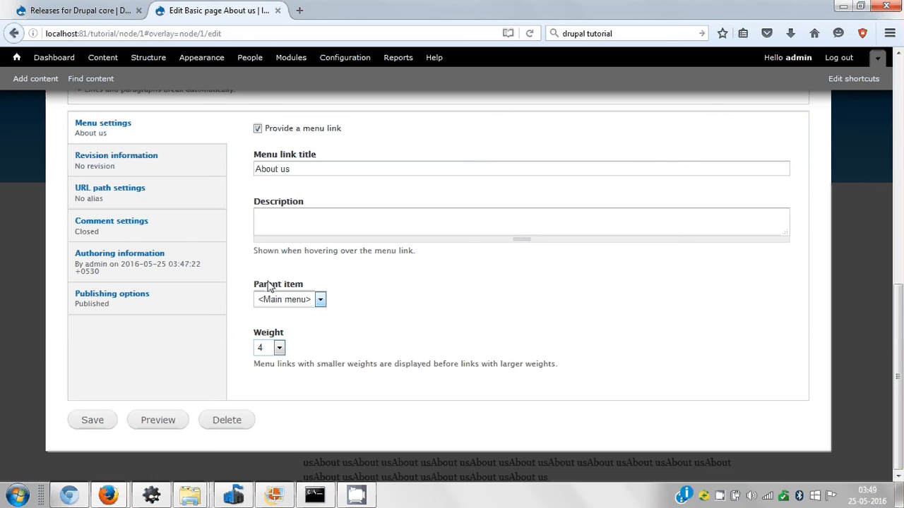
left_click(106, 423)
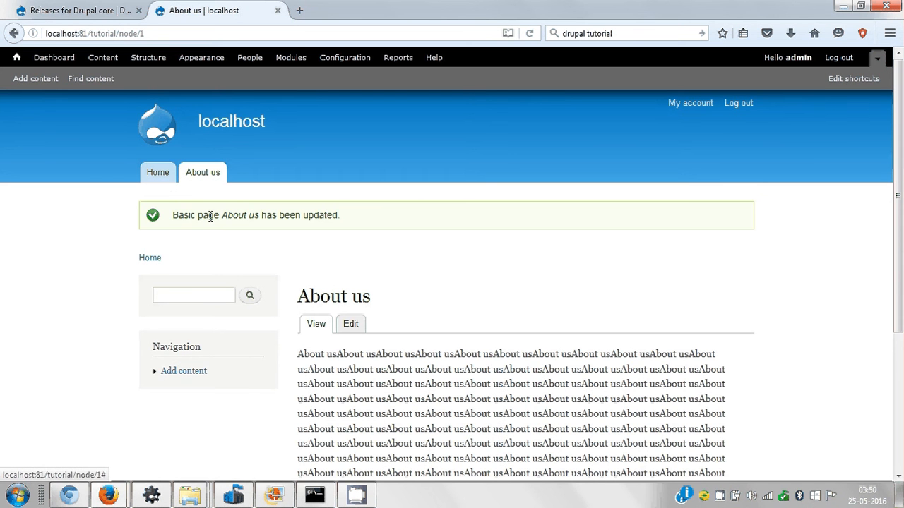
left_click(162, 183)
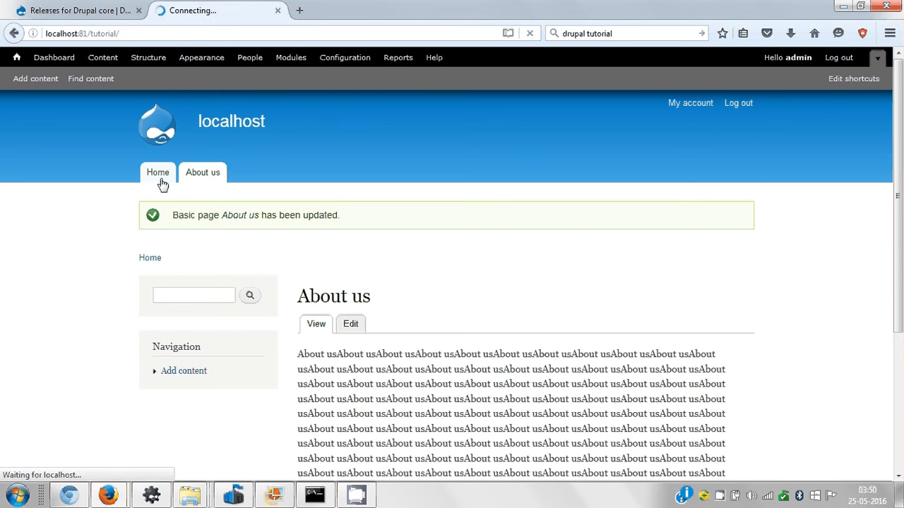